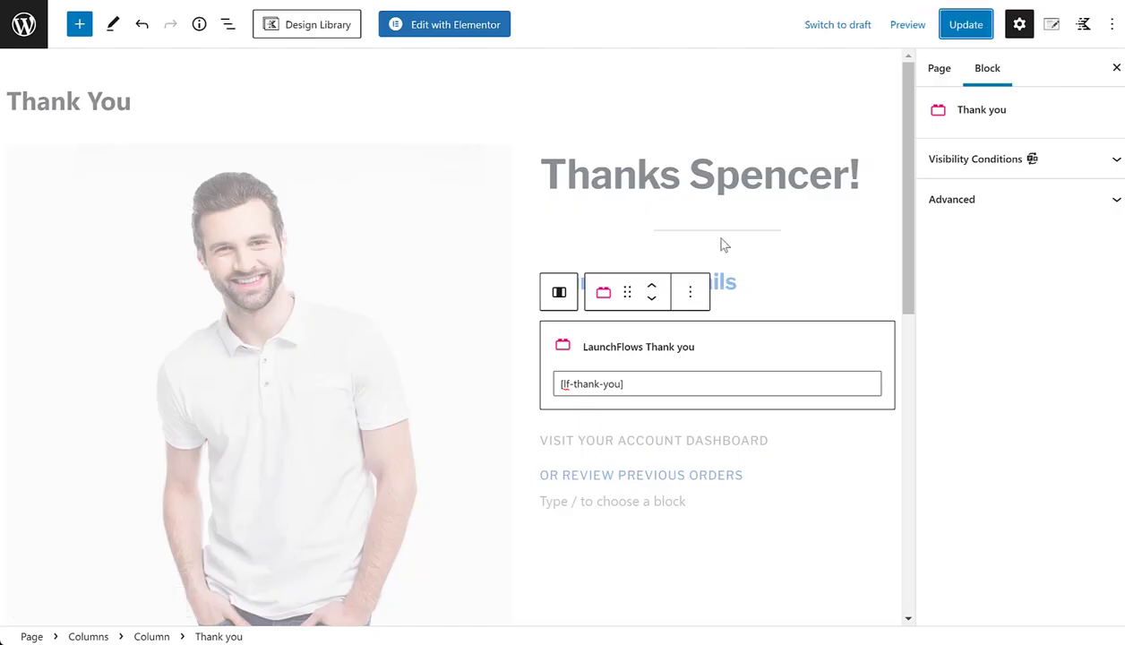
- Select the page's right-hand column and close the Settings sidebar to widen the canvas
left_click(833, 279)
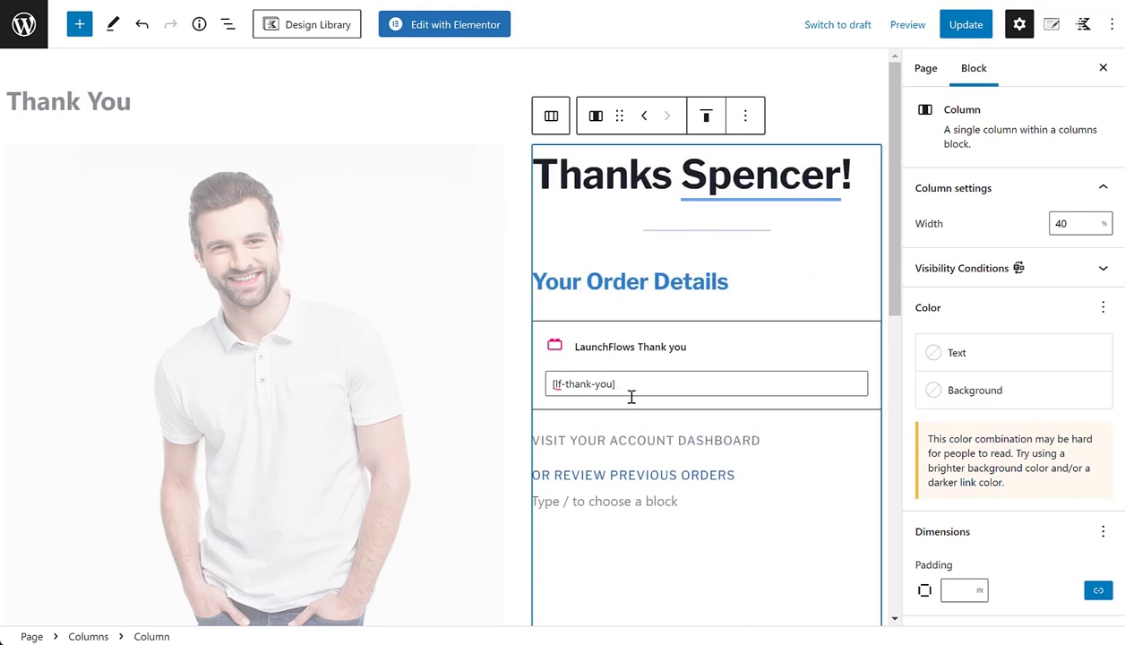
left_click(1102, 68)
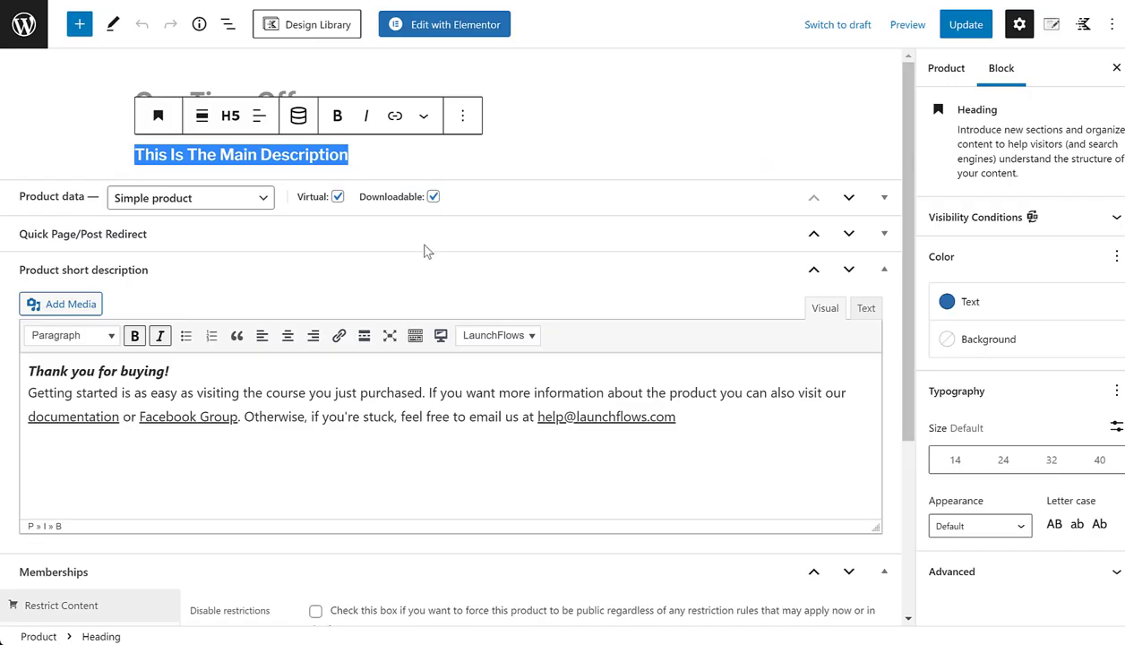
left_click(570, 154)
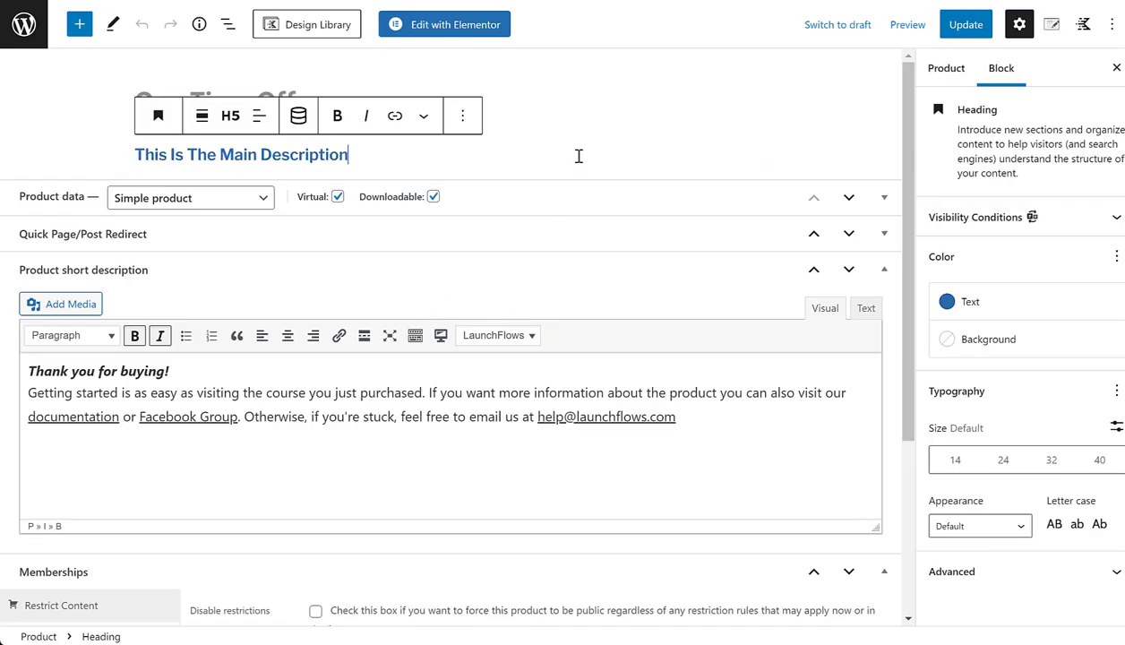
left_click(572, 99)
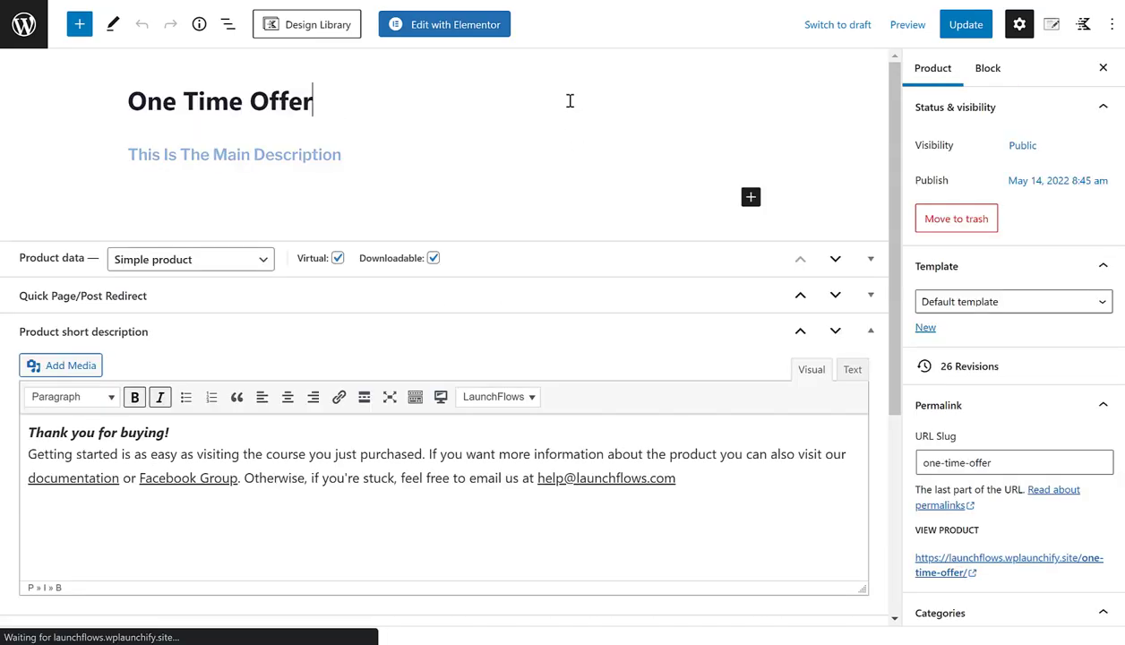
left_click(376, 154)
left_click_drag(376, 154, 132, 154)
left_click(382, 156)
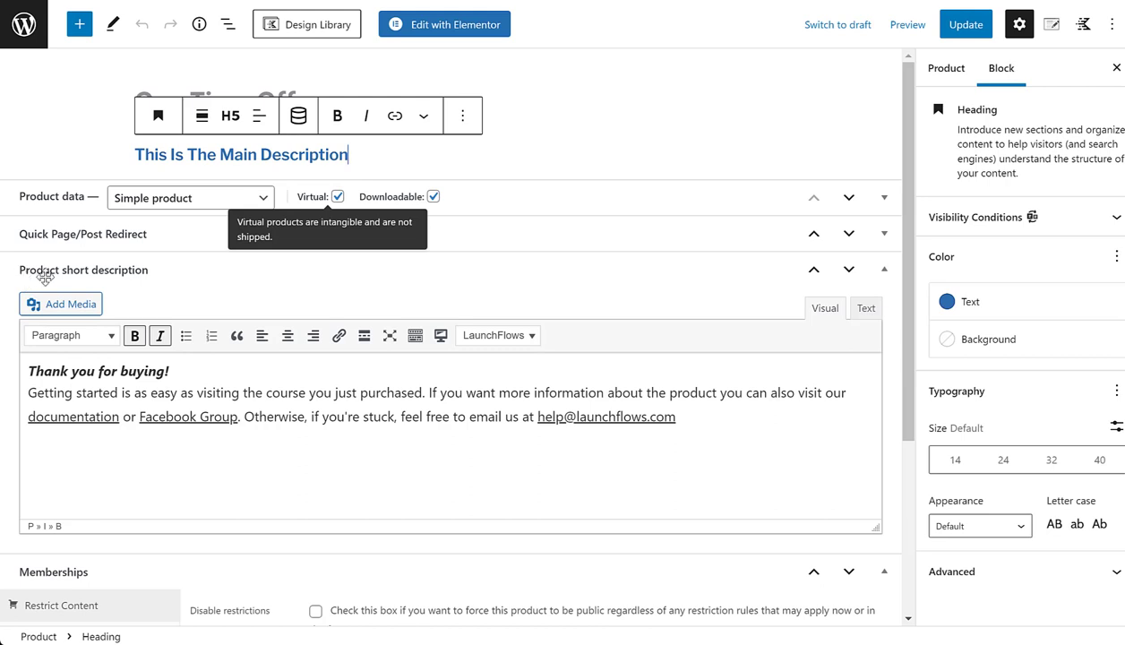
left_click(706, 419)
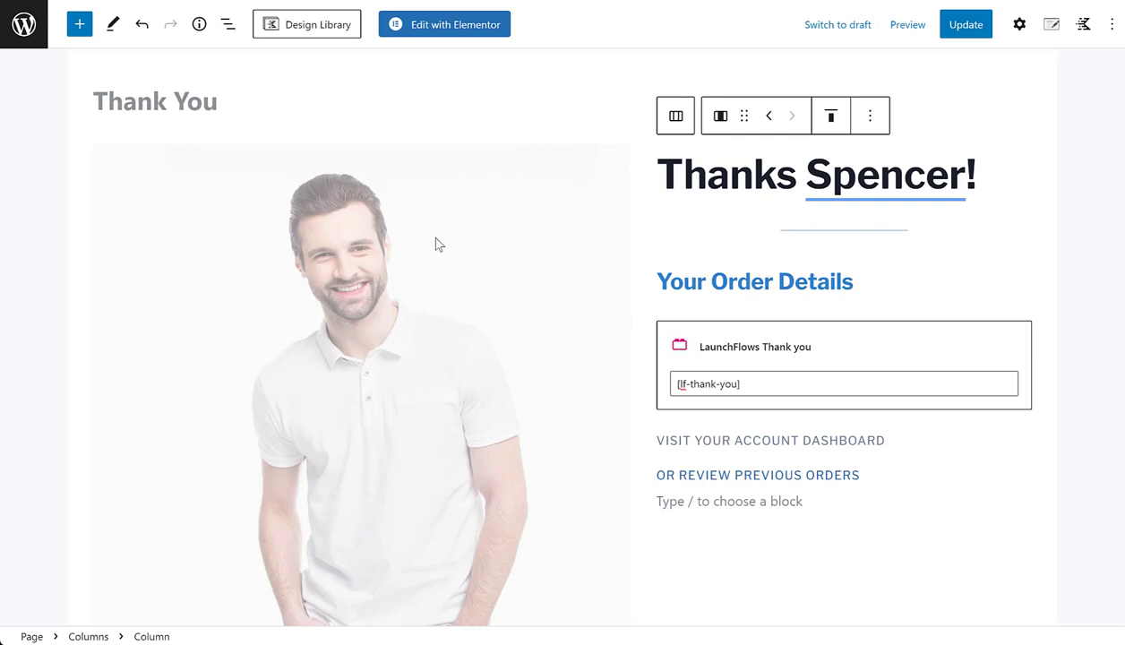
left_click(759, 386)
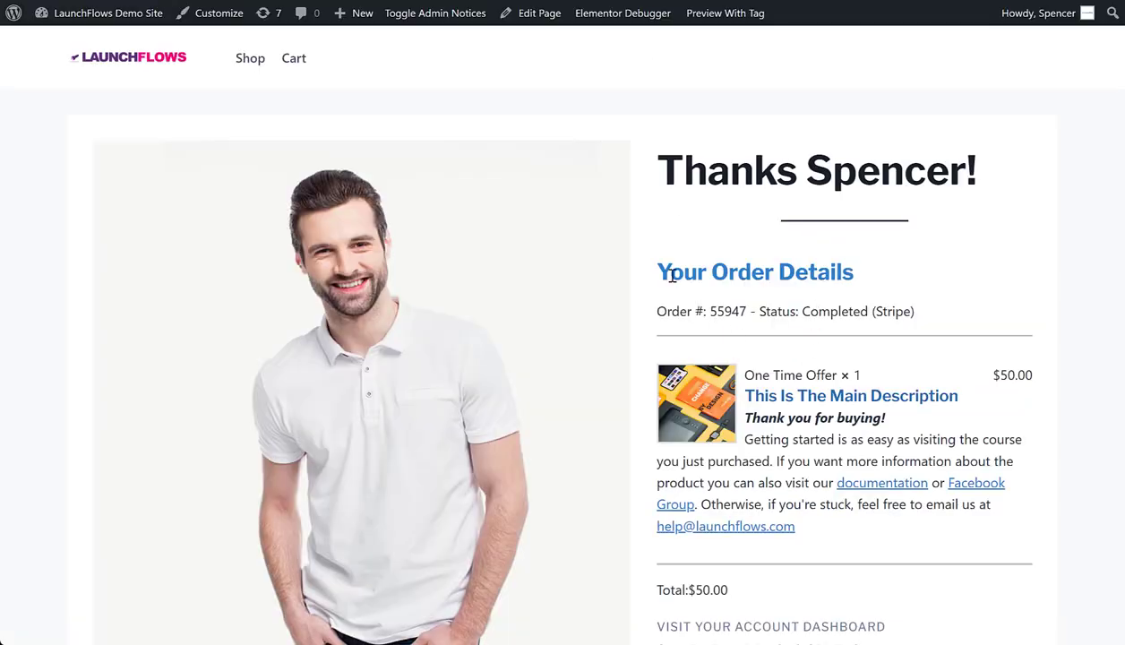
left_click_drag(658, 311, 906, 323)
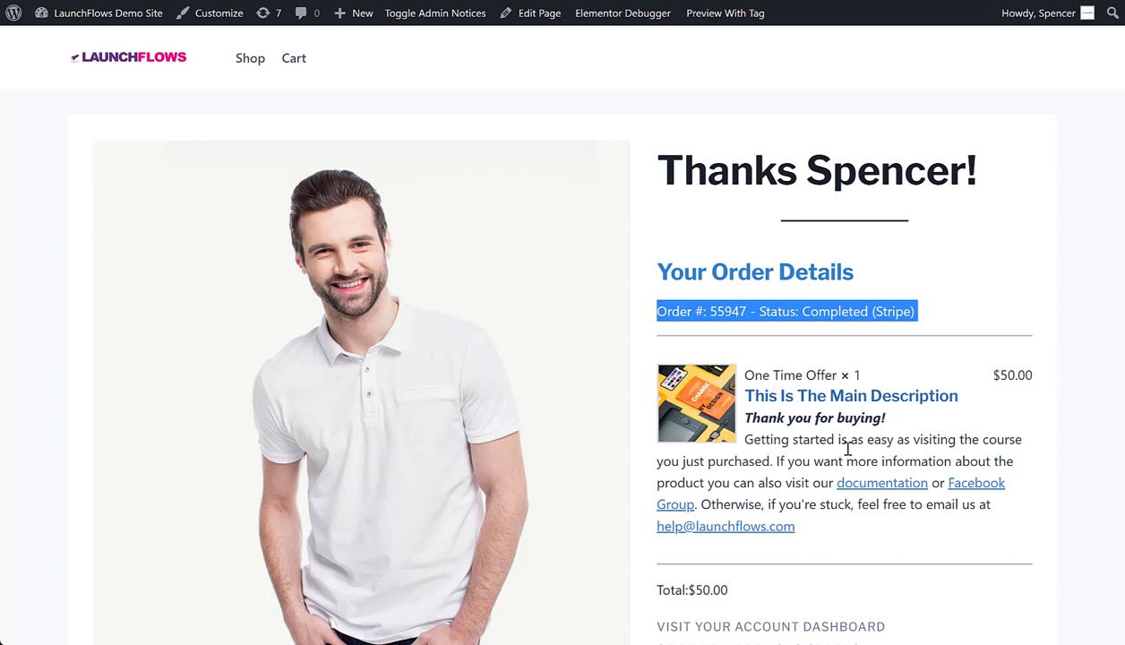
scroll(757, 466, "down", 2)
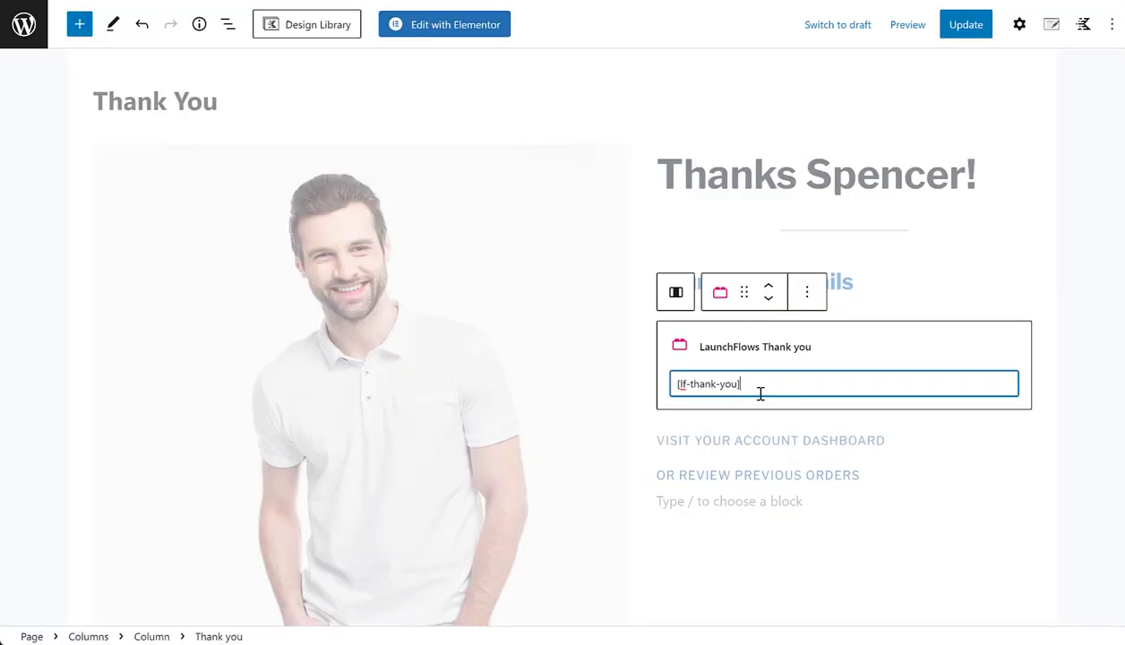
- Change the shortcode to [lf-thank-you image=no], update the page and reload the live view
key("BackSpace")
type("image=no]")
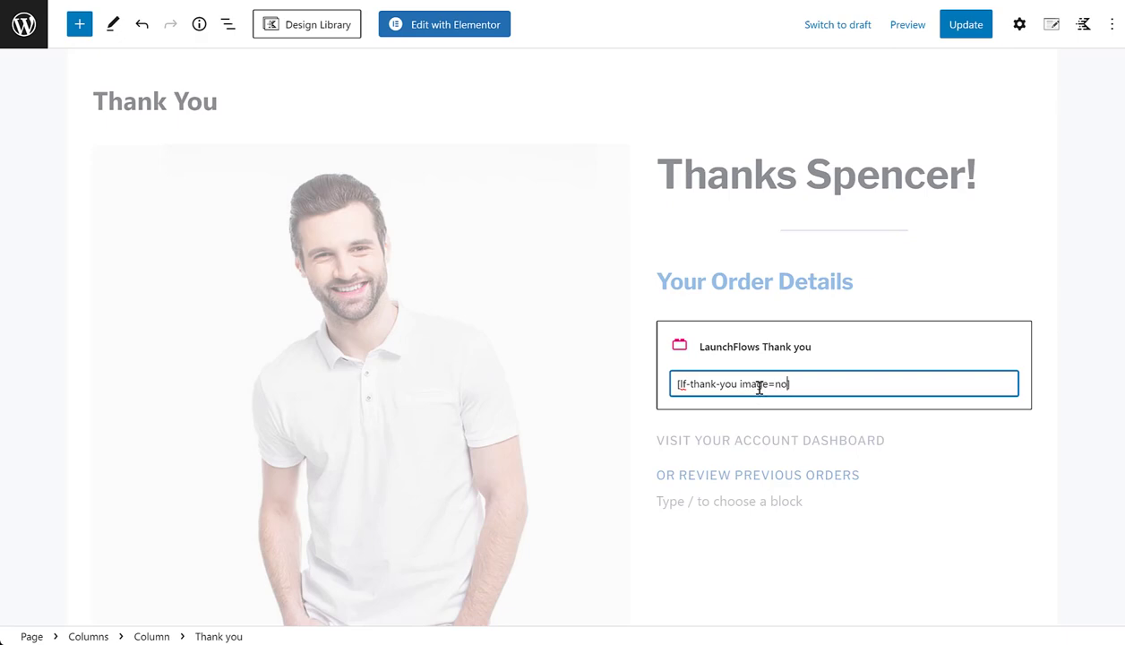
left_click(979, 32)
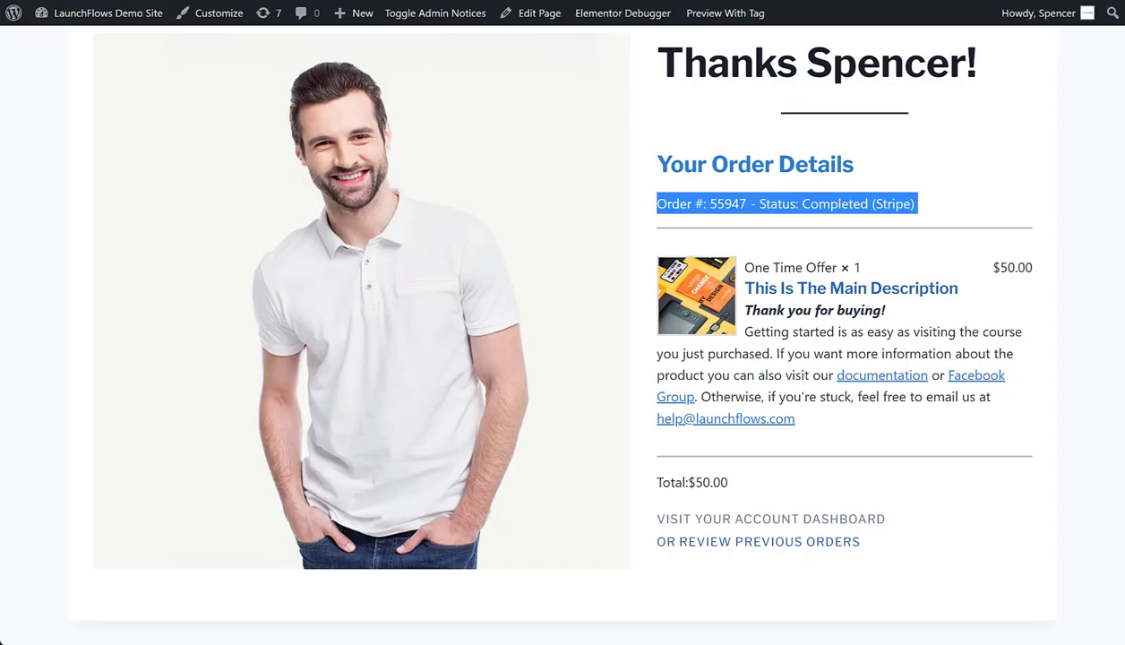
key("F5")
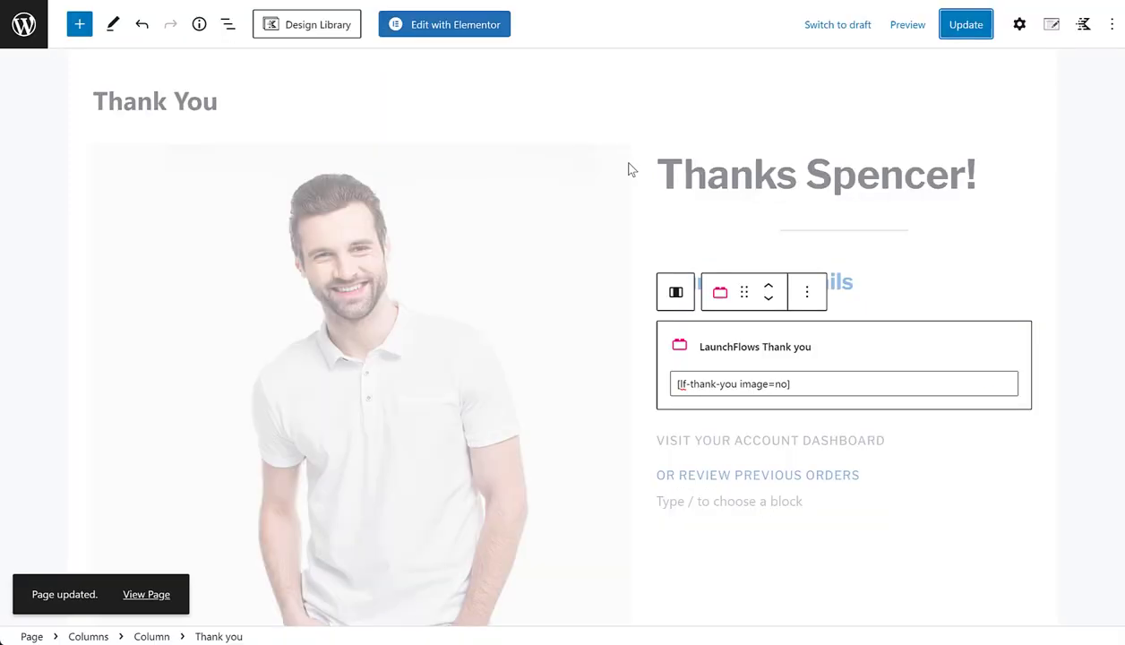
- Add desc=no to the lf-thank-you shortcode, update, and reload the live thank-you page
left_click(843, 387)
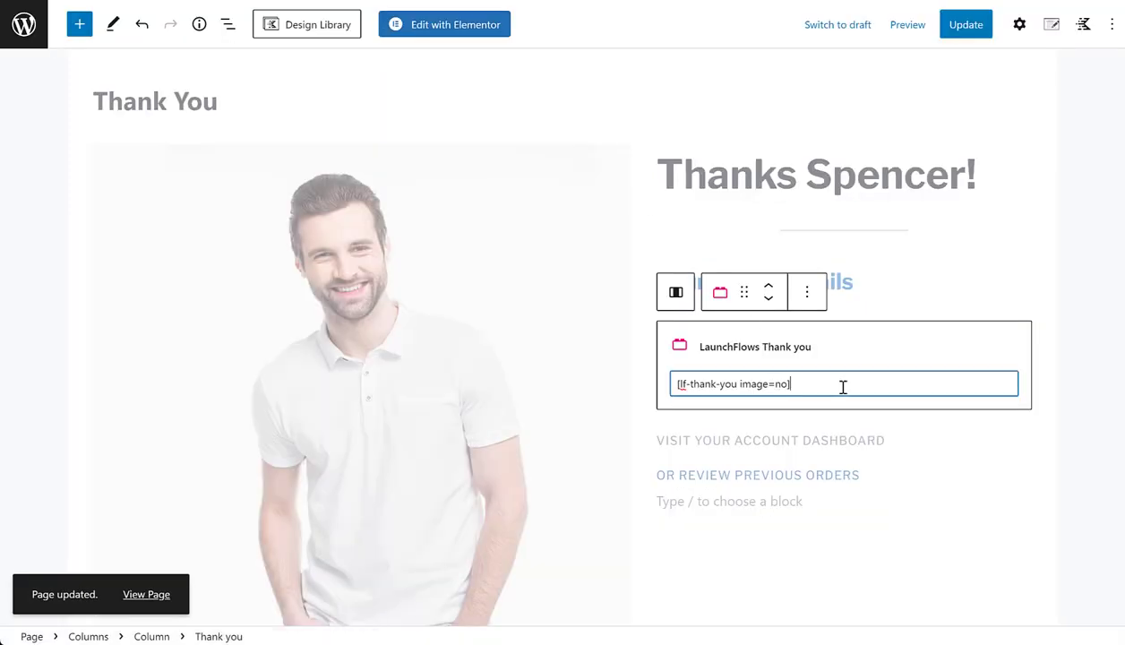
key("BackSpace")
type("desc]")
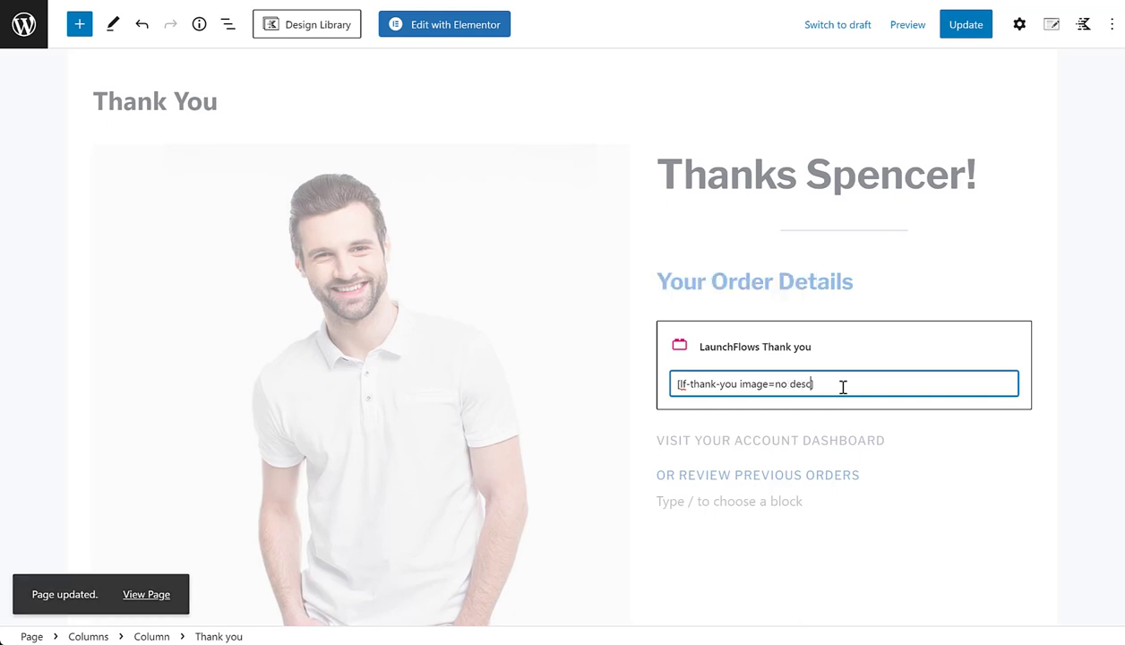
type("no")
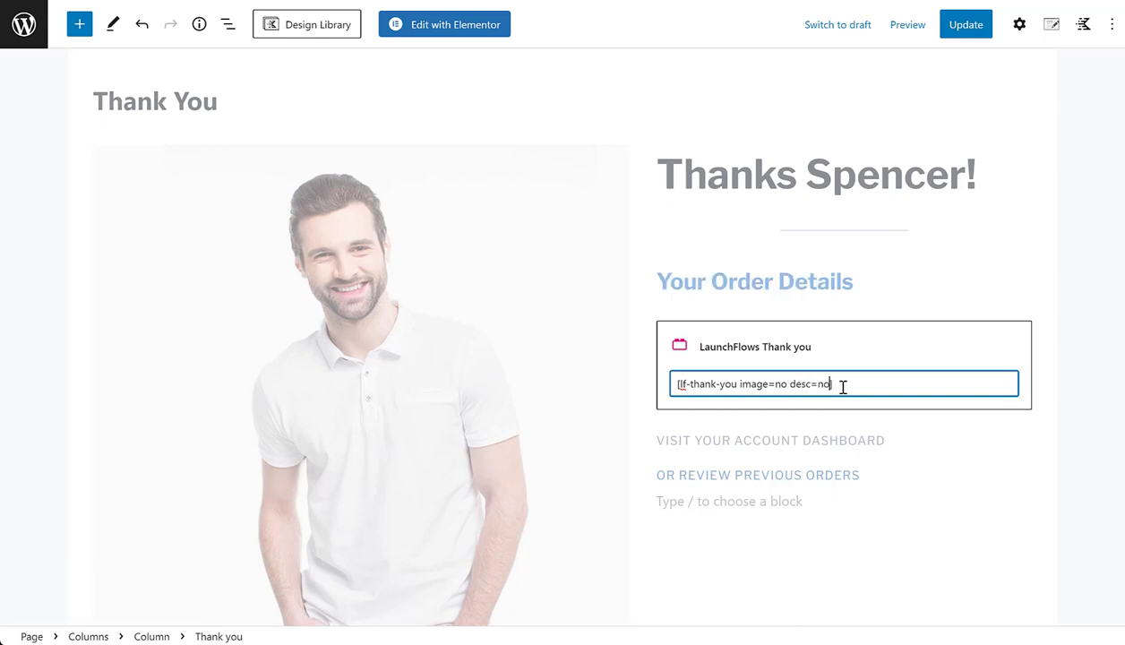
left_click(965, 27)
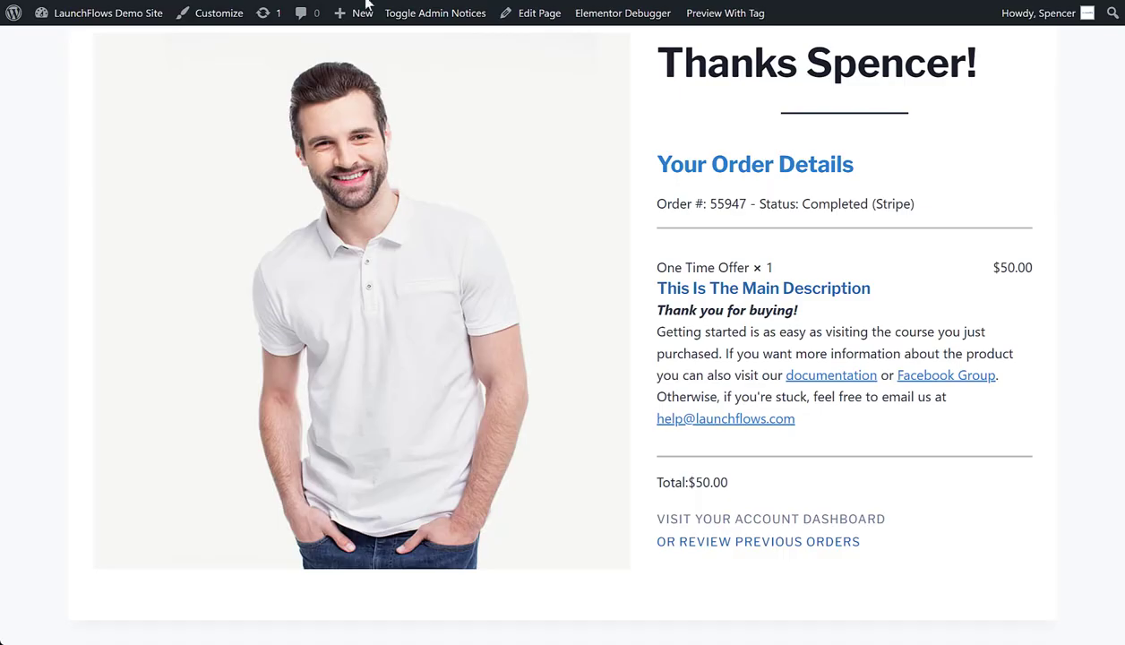
left_click(75, 2)
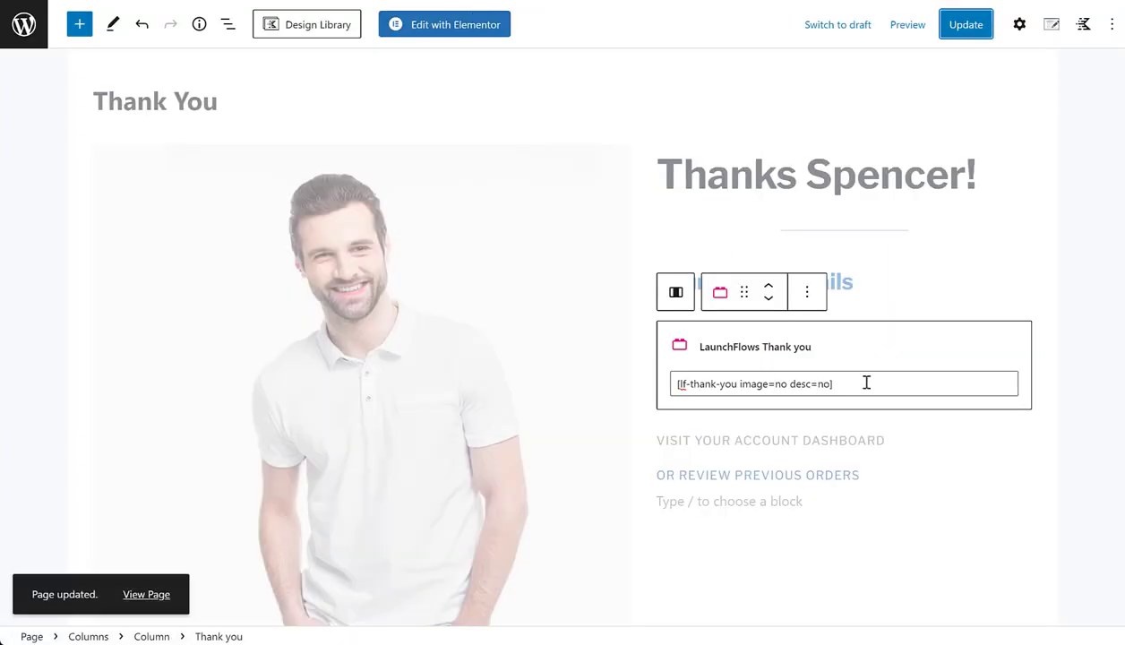
- Add price=no to the shortcode and update the page to hide the item price
left_click(866, 383)
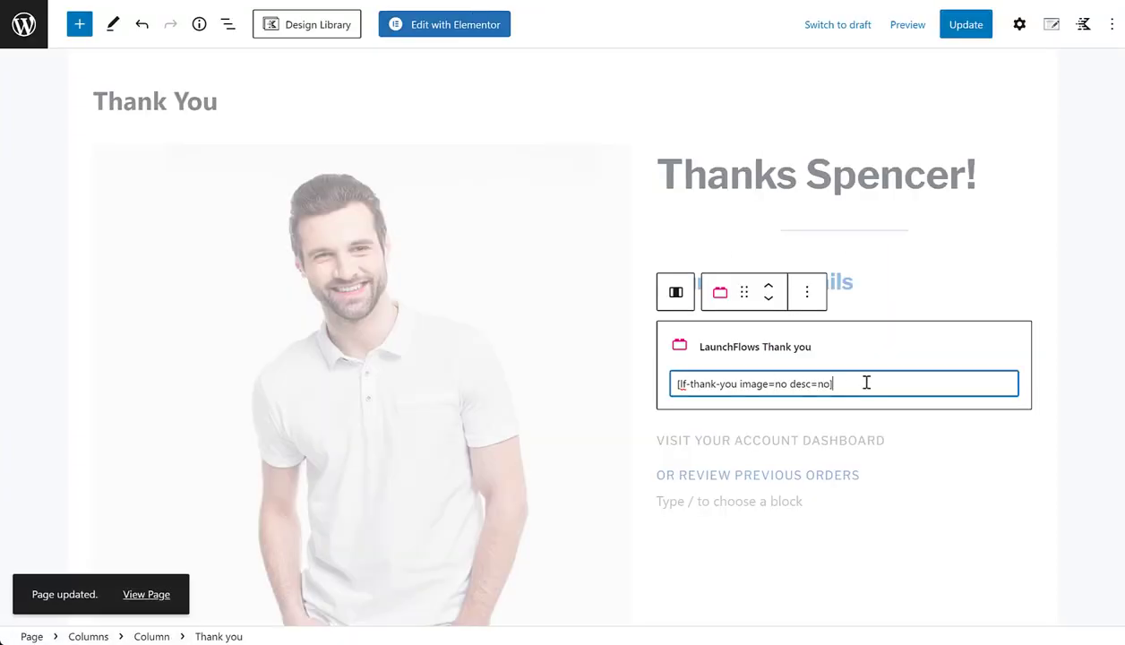
key("BackSpace")
type("price=")
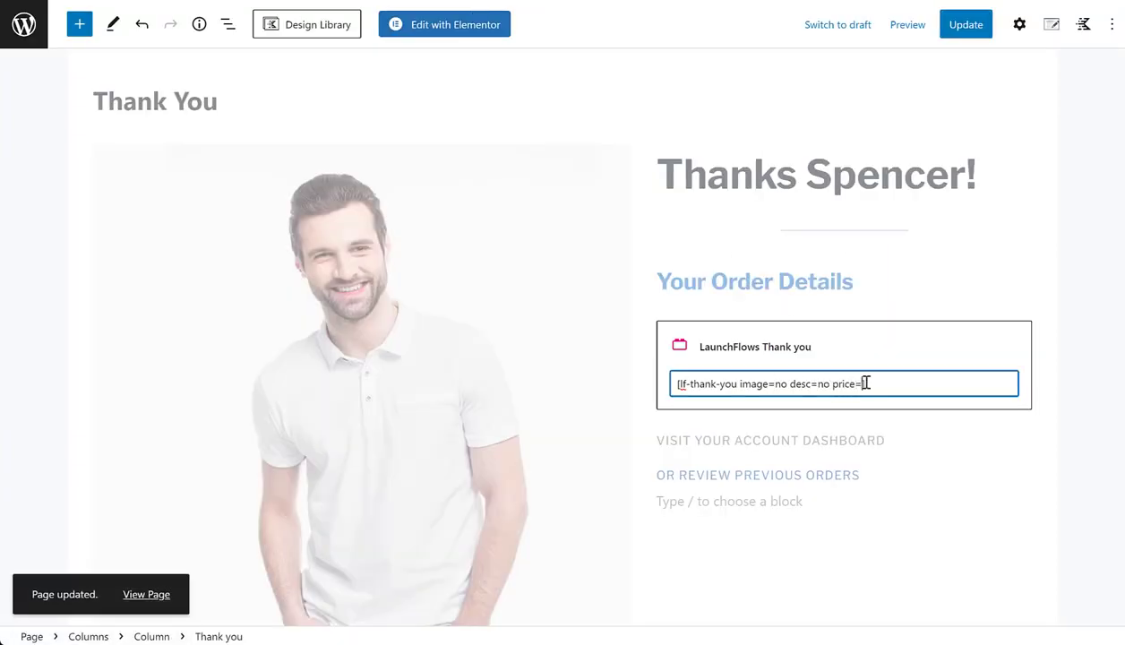
type("no")
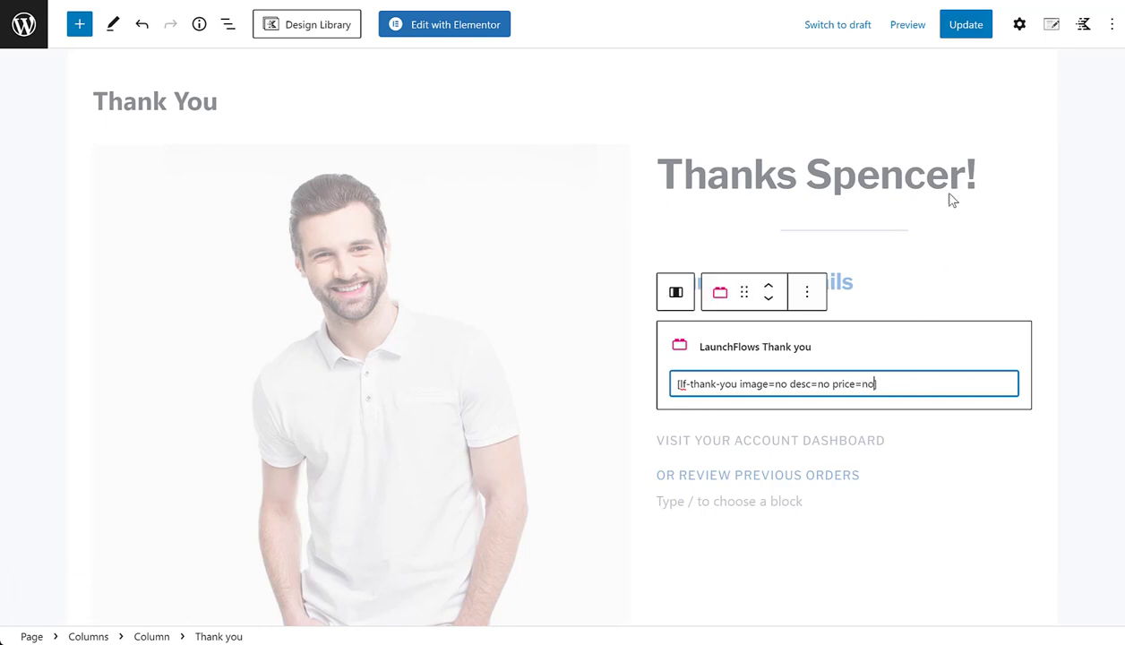
left_click(941, 23)
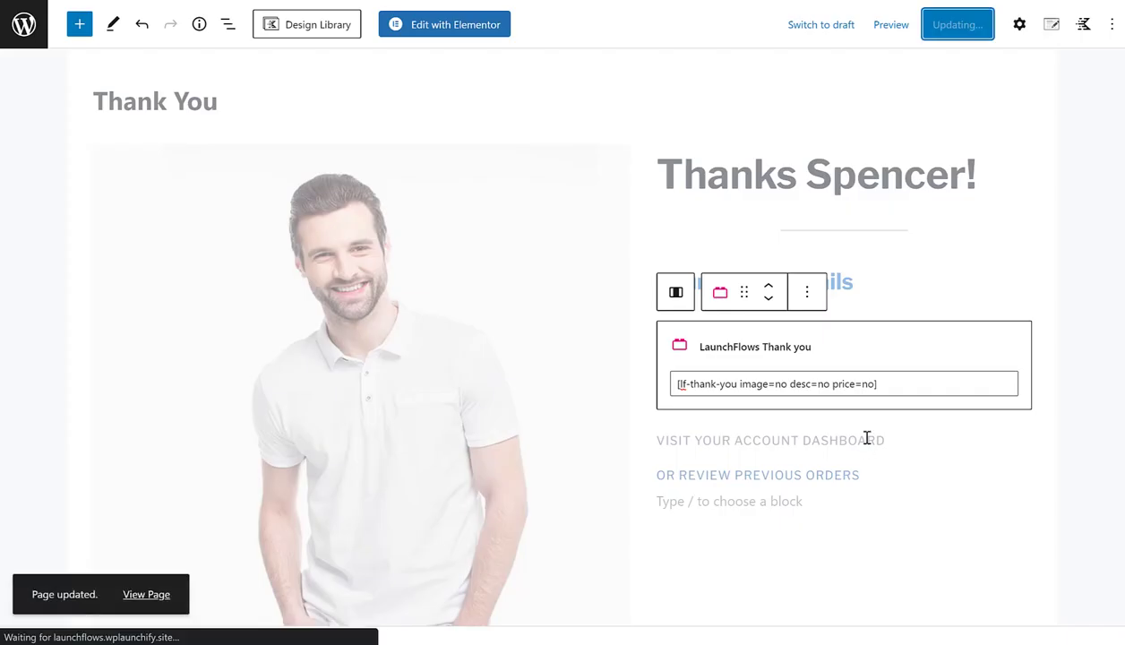
- Add dividers=no to the shortcode, update, and reload the live thank-you page
left_click(872, 383)
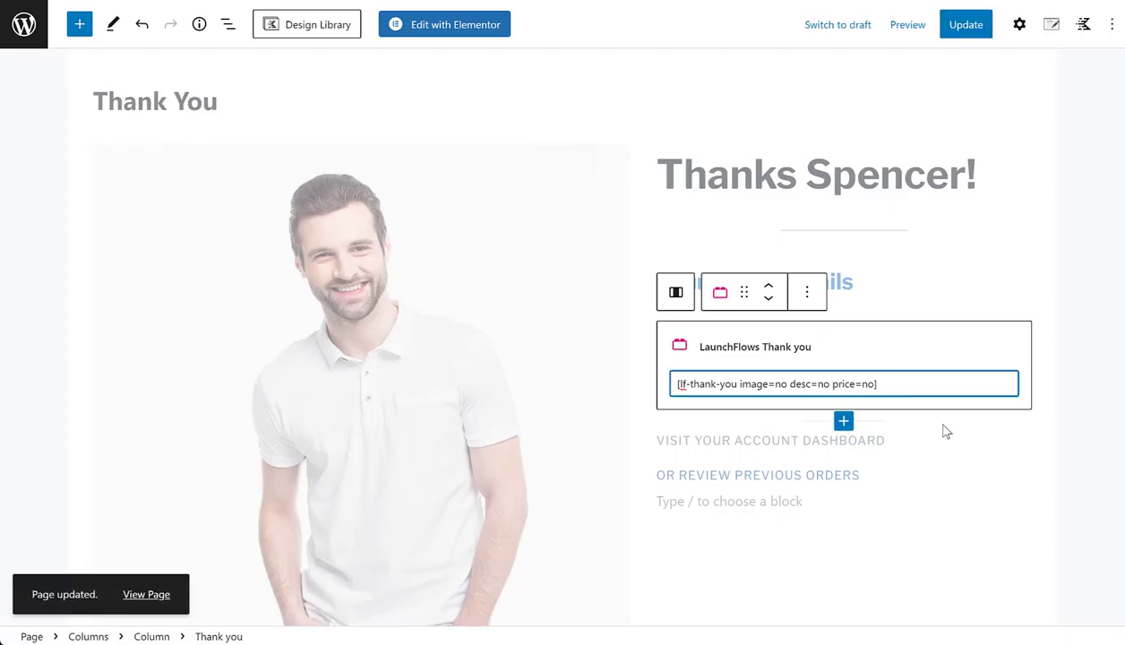
type("dividers=no")
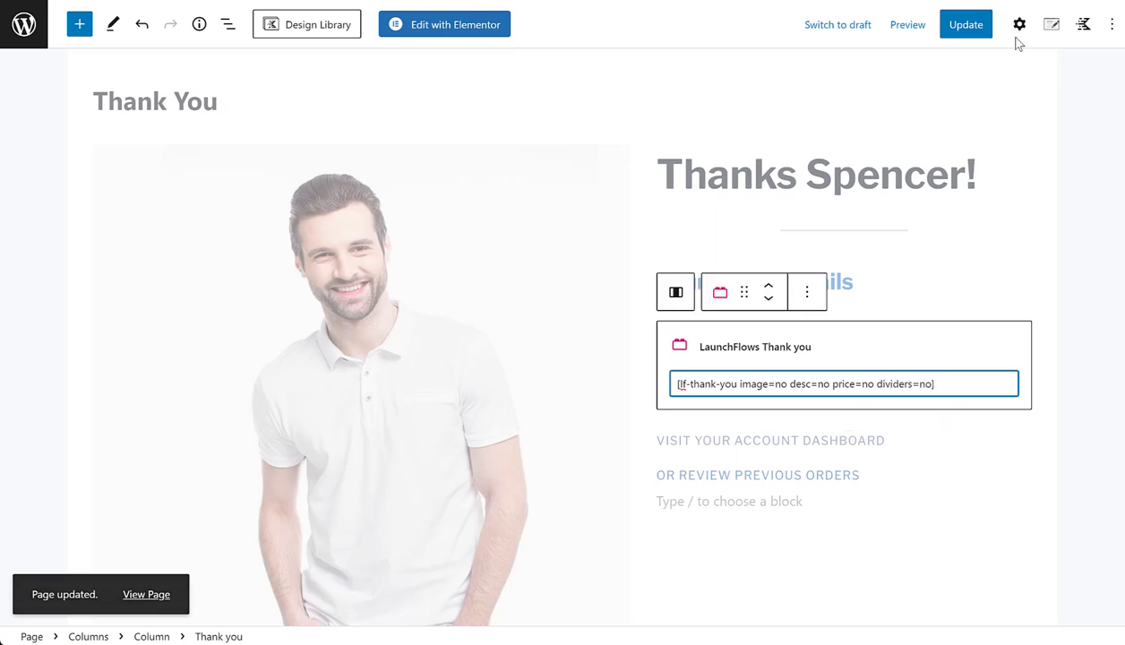
left_click(965, 24)
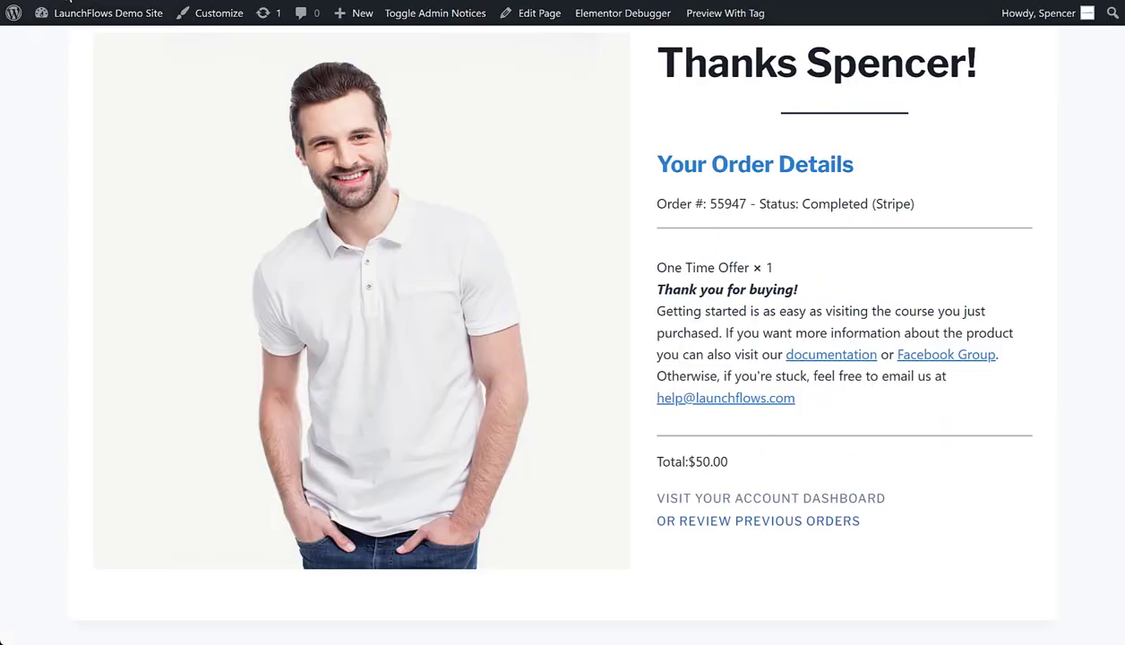
key("F5")
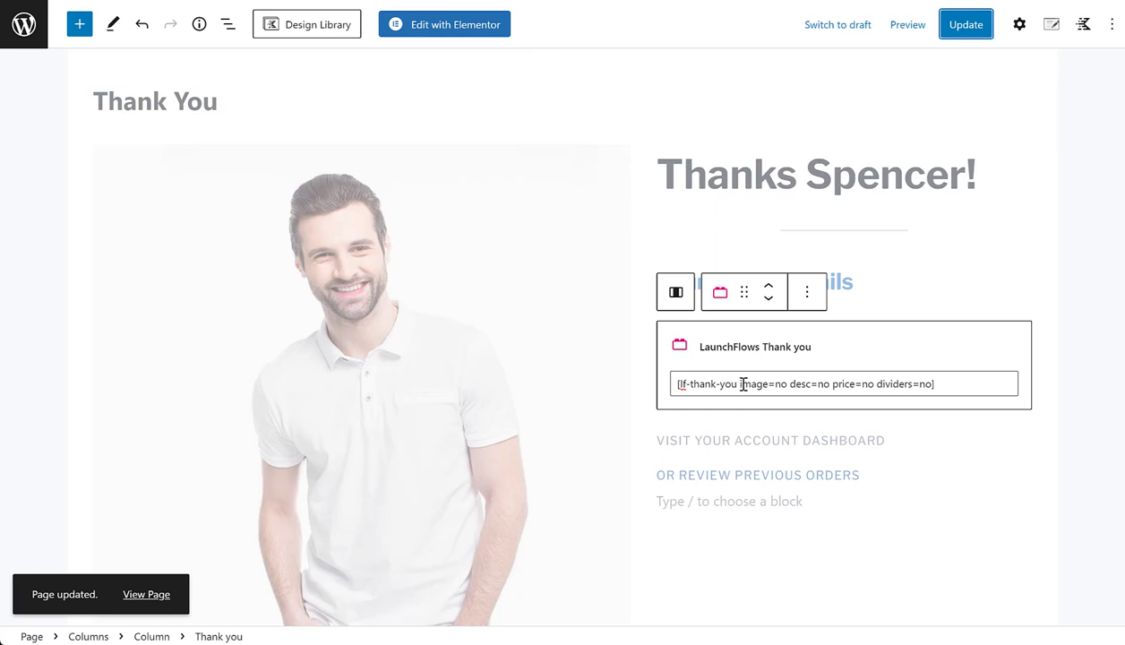
- Replace all shortcode attributes with imagesize=50, update, and check the reloaded live page
left_click(740, 383)
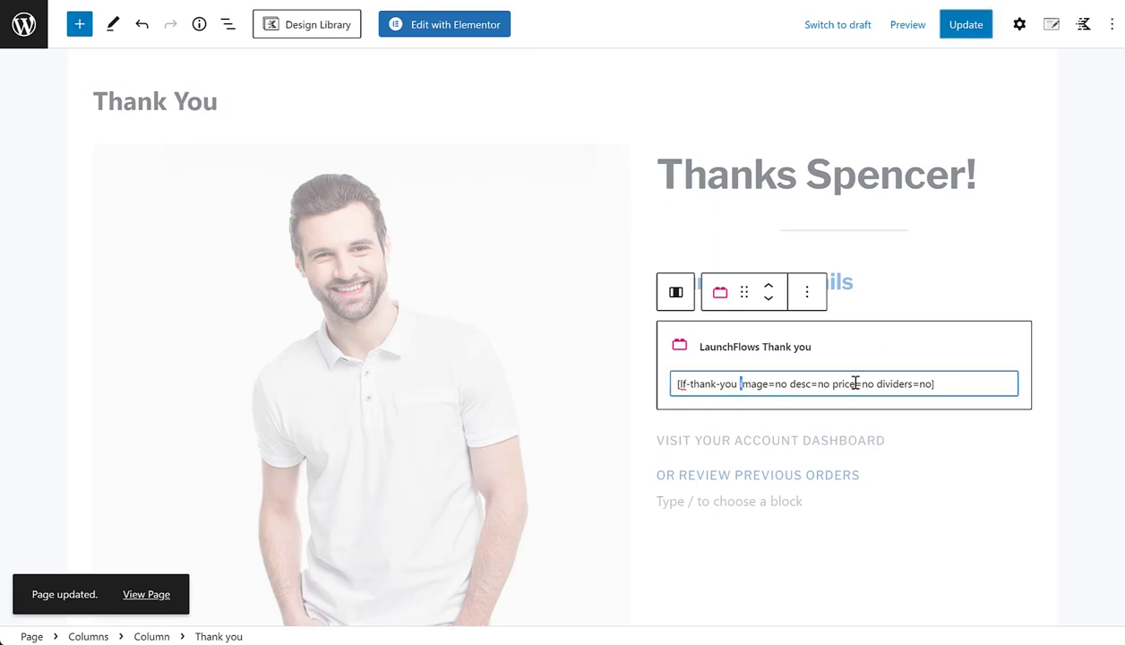
left_click(928, 387, "shift")
key("BackSpace")
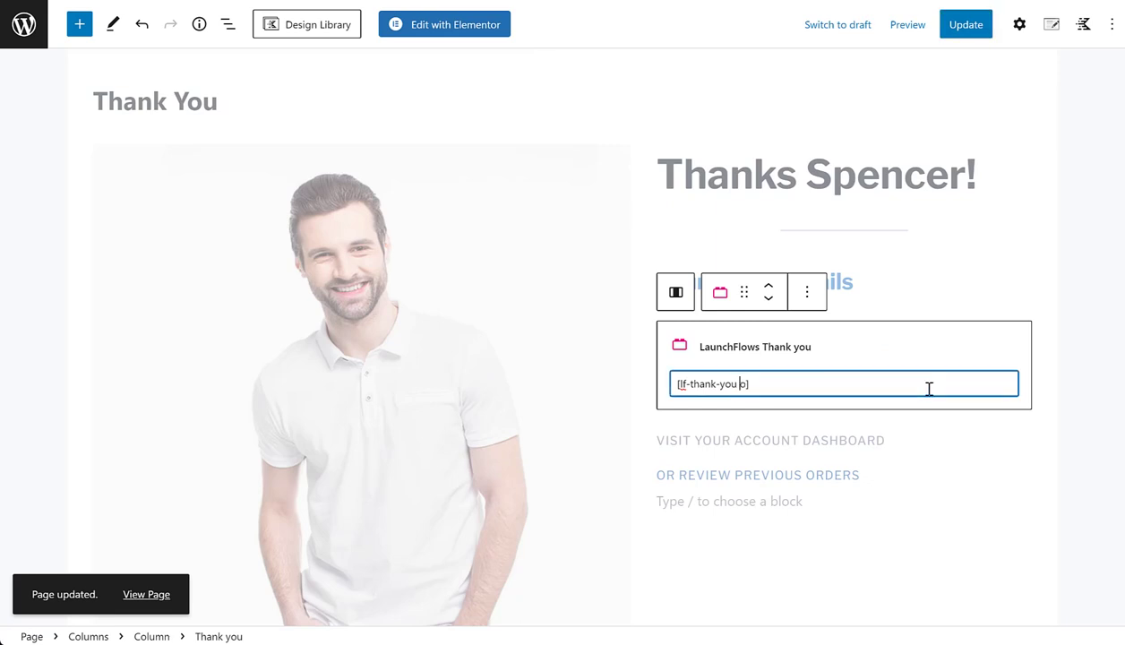
key("BackSpace")
type("imag")
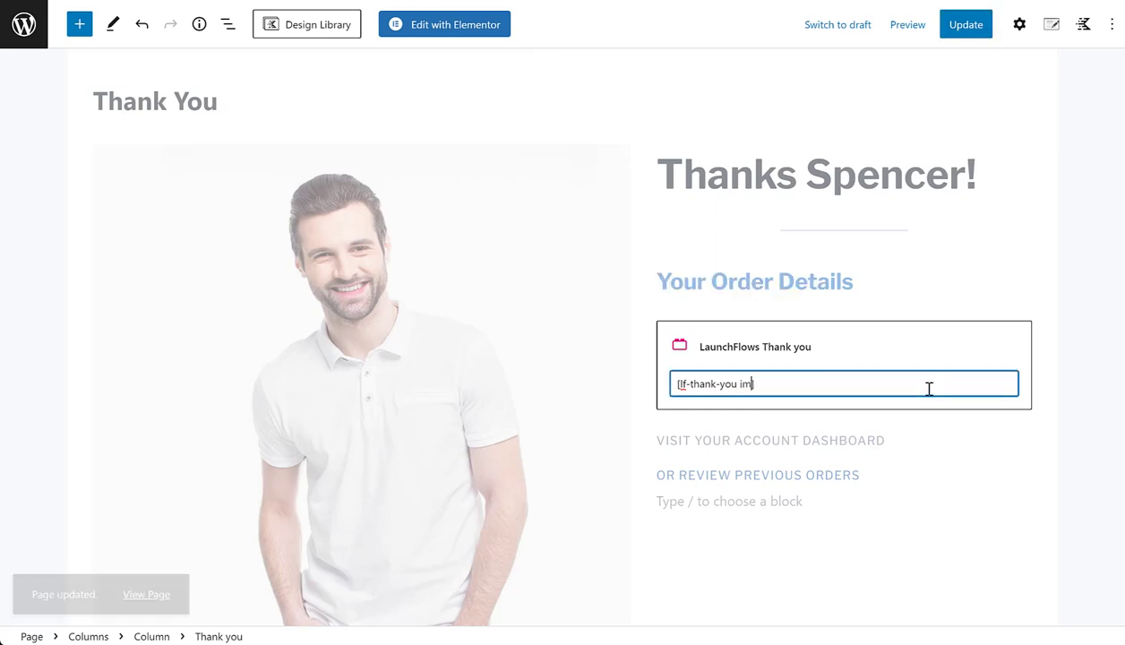
type("esize=50")
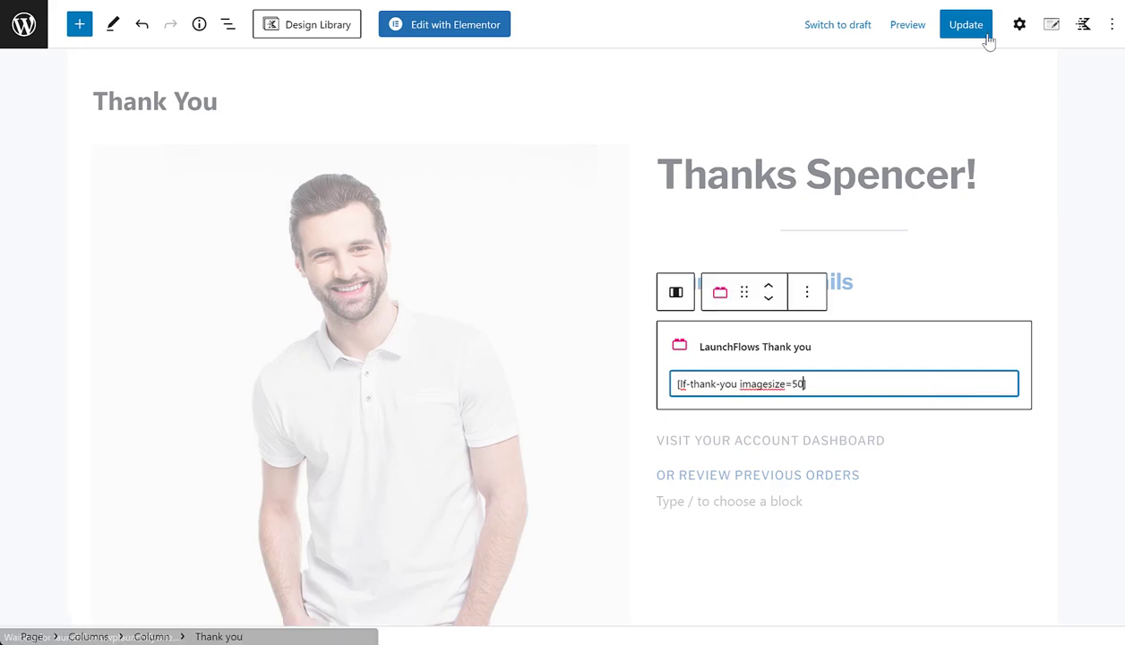
left_click(970, 33)
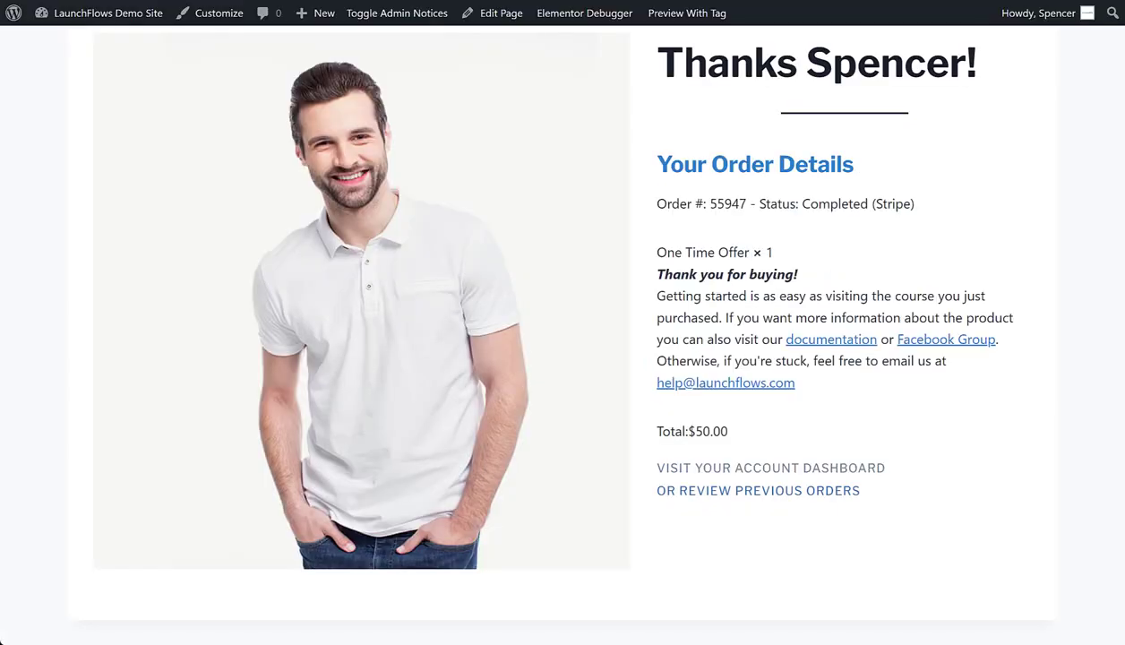
key("F5")
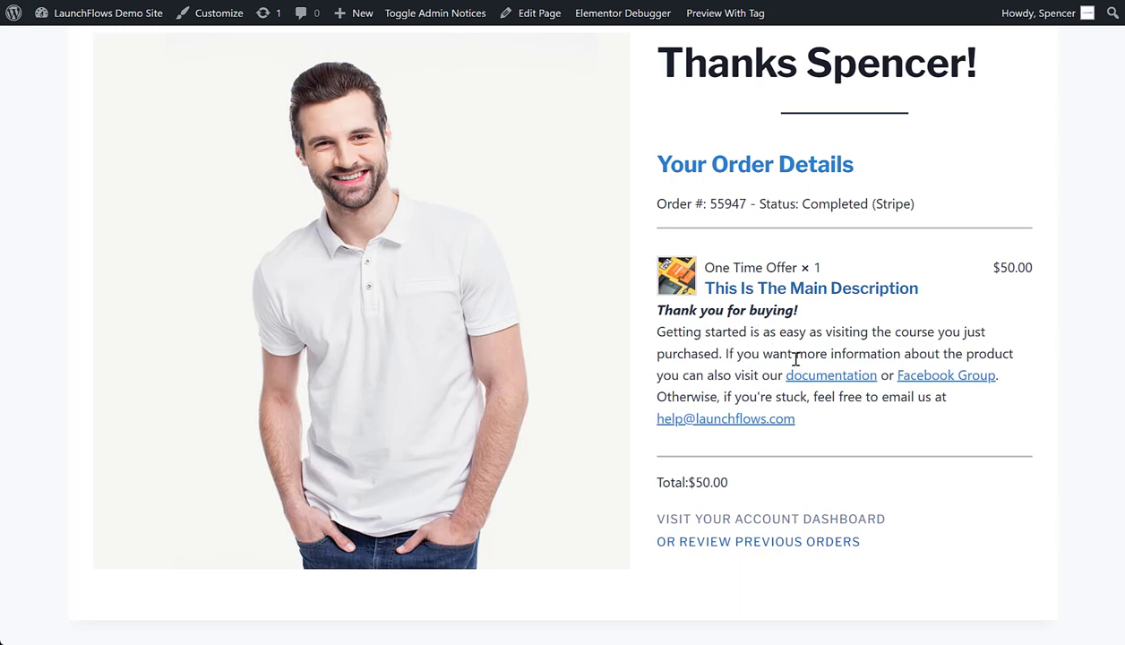
scroll(795, 358, "up", 2)
scroll(788, 363, "down", 2)
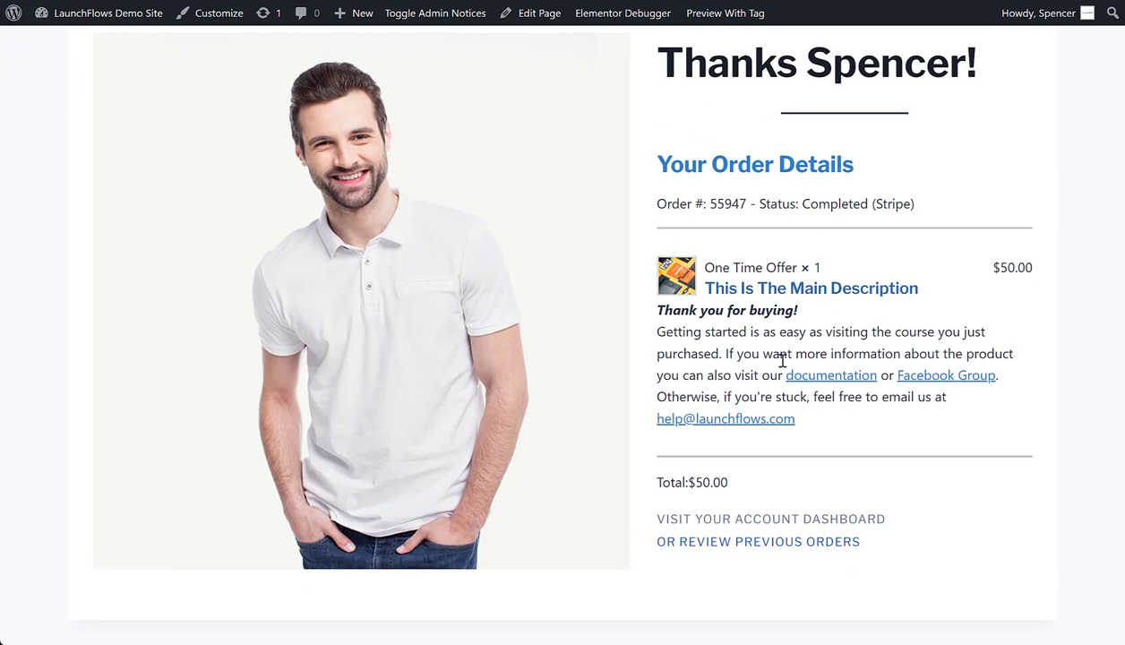